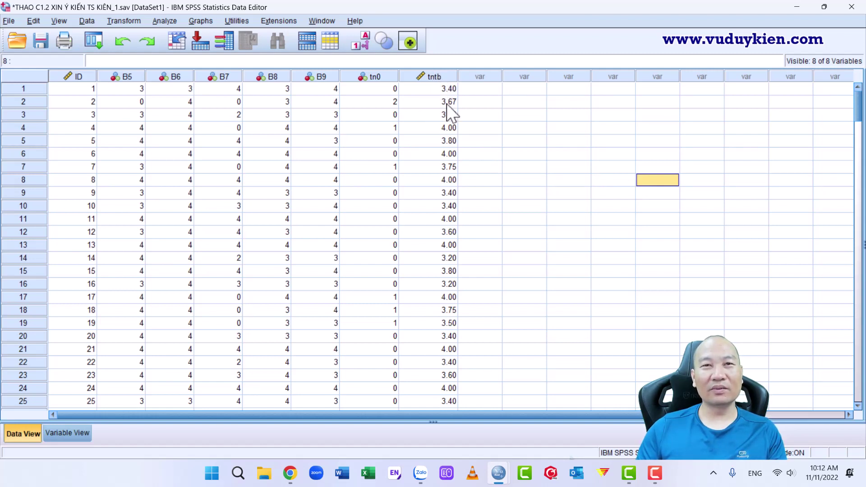
pyautogui.click(444, 88)
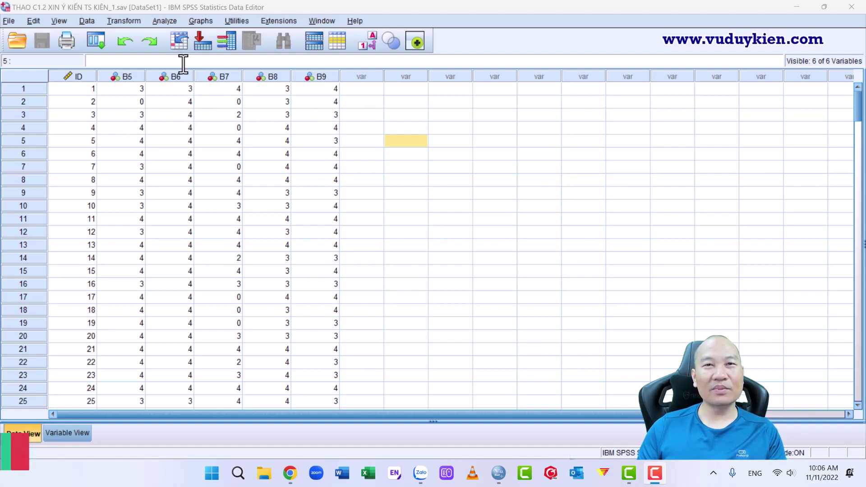
# Step: Start counting values within cases and name the target variable tn0
pyautogui.click(124, 20)
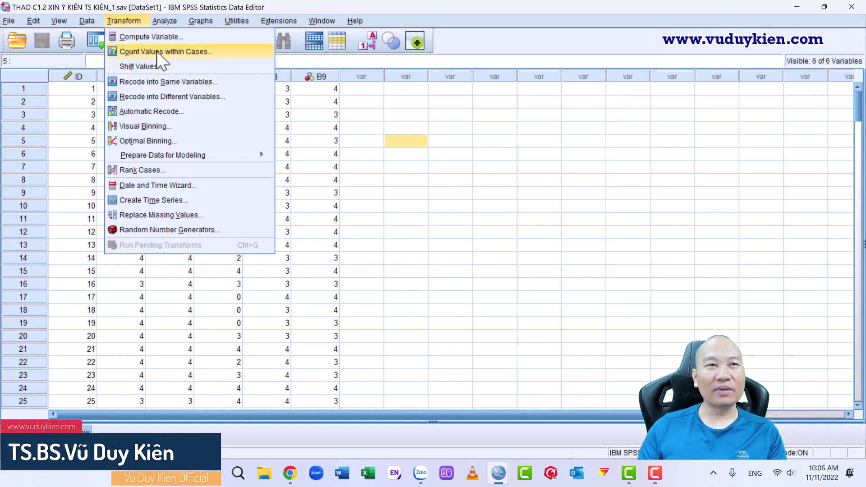
pyautogui.click(169, 53)
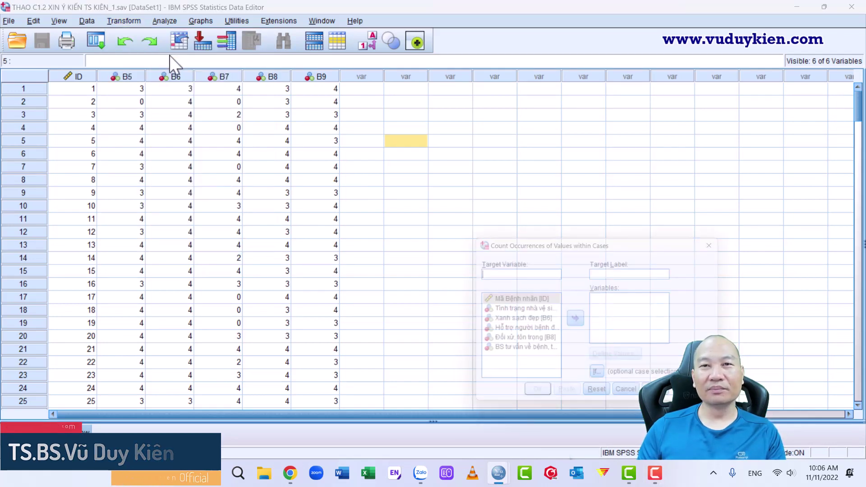
pyautogui.moveTo(609, 243); pyautogui.dragTo(237, 88)
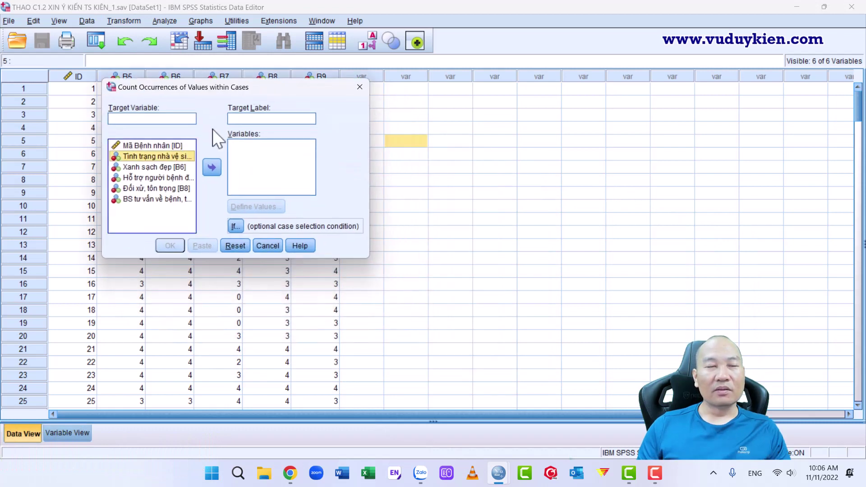
pyautogui.click(148, 118)
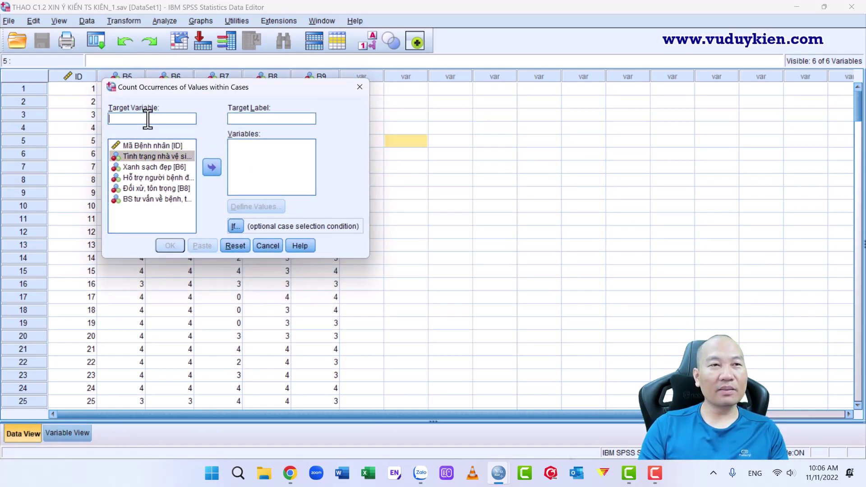
pyautogui.write('tn')
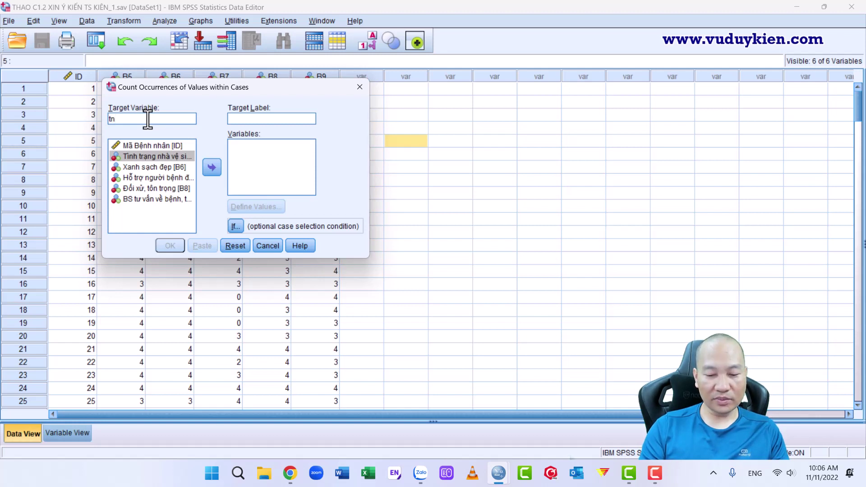
pyautogui.write('0')
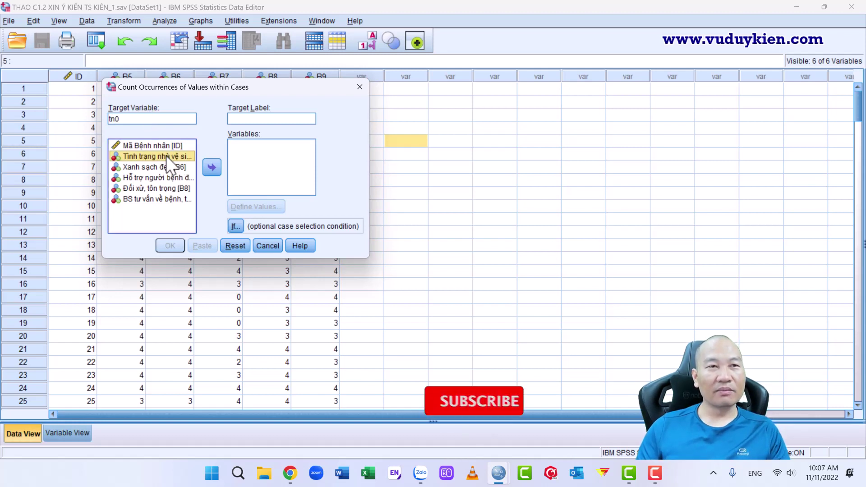
# Step: Add the five variables B5, B6, B7, B8 and B9 to the numeric variables for the count
pyautogui.click(212, 166)
pyautogui.click(177, 157)
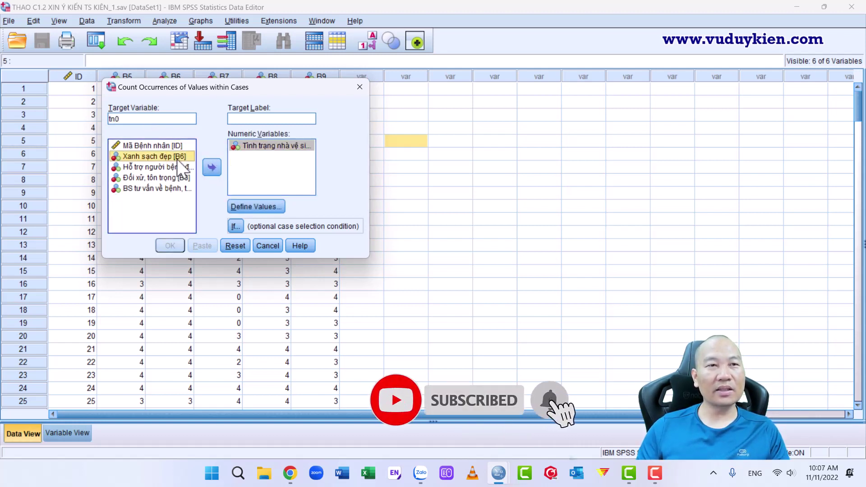
pyautogui.click(212, 167)
pyautogui.click(180, 159)
pyautogui.click(212, 167)
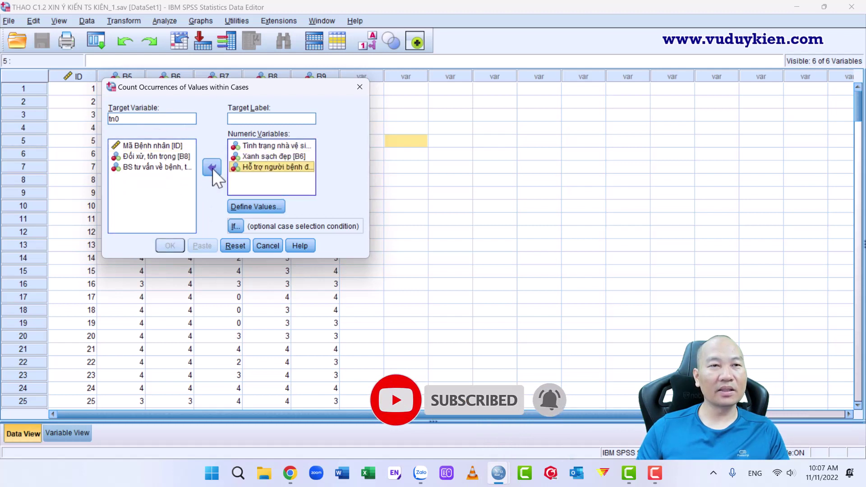
pyautogui.click(174, 157)
pyautogui.click(211, 166)
pyautogui.click(167, 158)
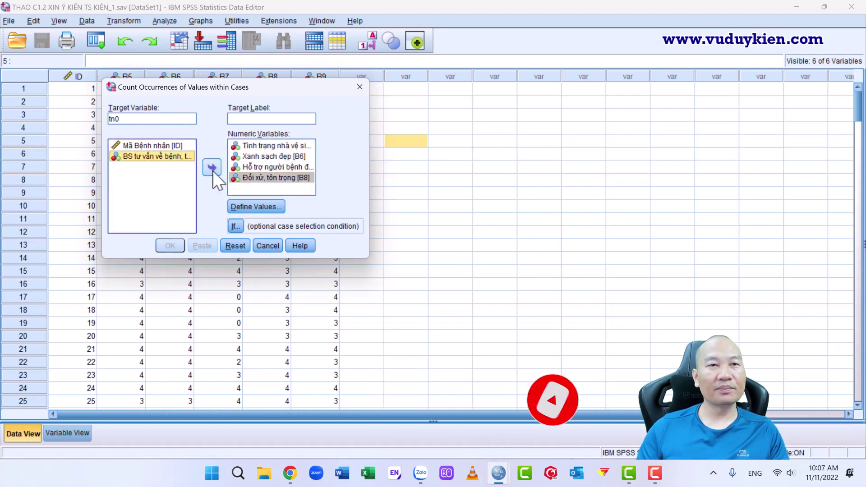
pyautogui.click(212, 167)
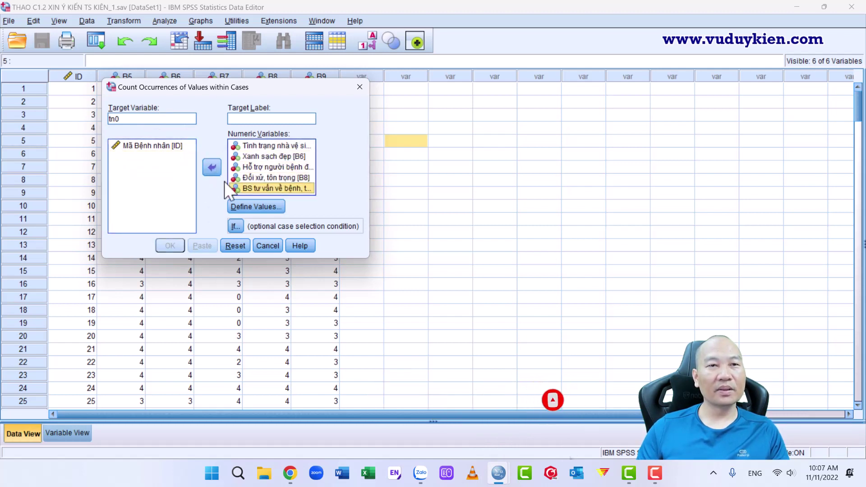
# Step: Define 0 as the value to count in the selected variables
pyautogui.click(264, 206)
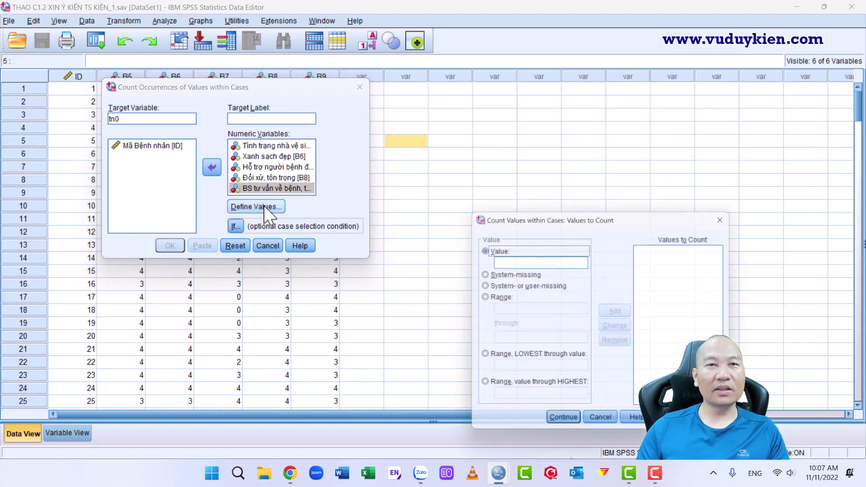
pyautogui.moveTo(550, 208); pyautogui.dragTo(338, 56)
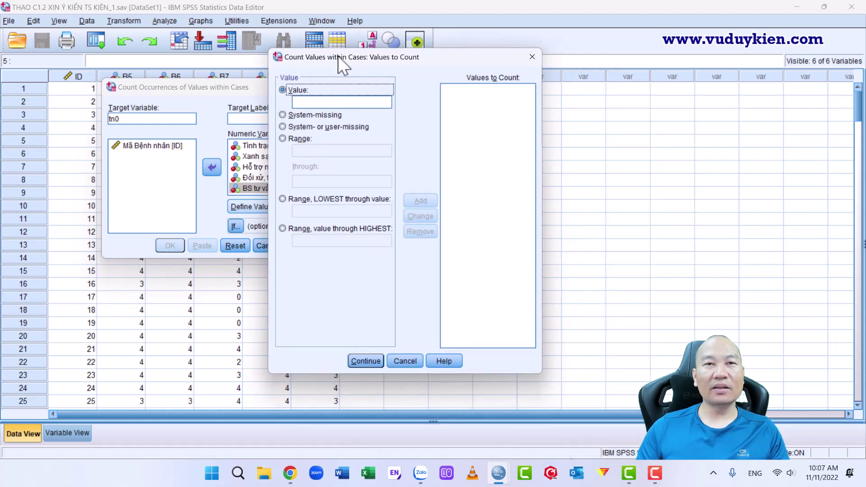
pyautogui.click(315, 109)
pyautogui.click(322, 102)
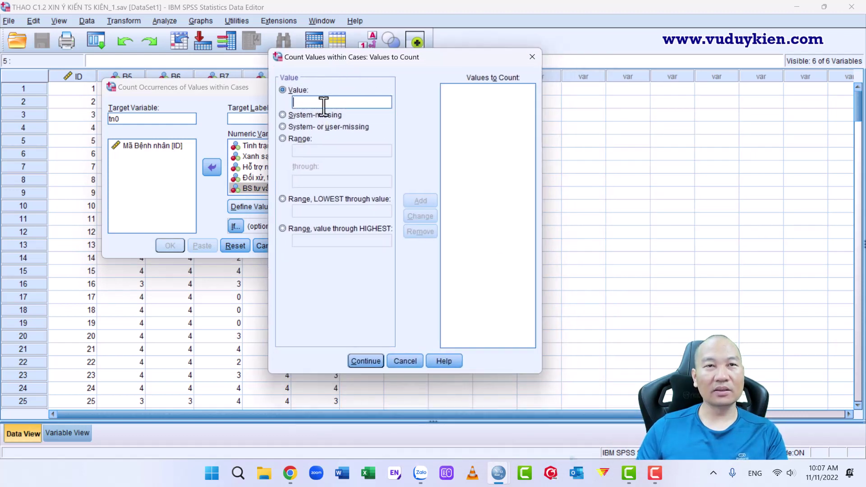
pyautogui.write('0')
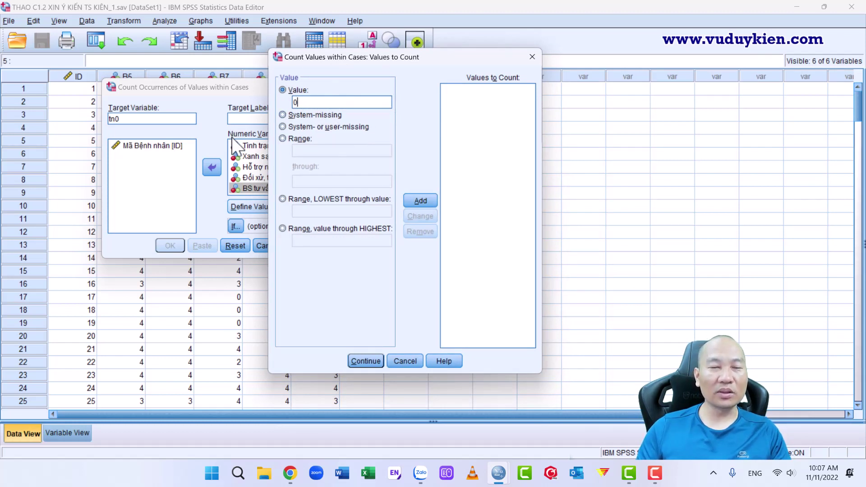
pyautogui.click(421, 199)
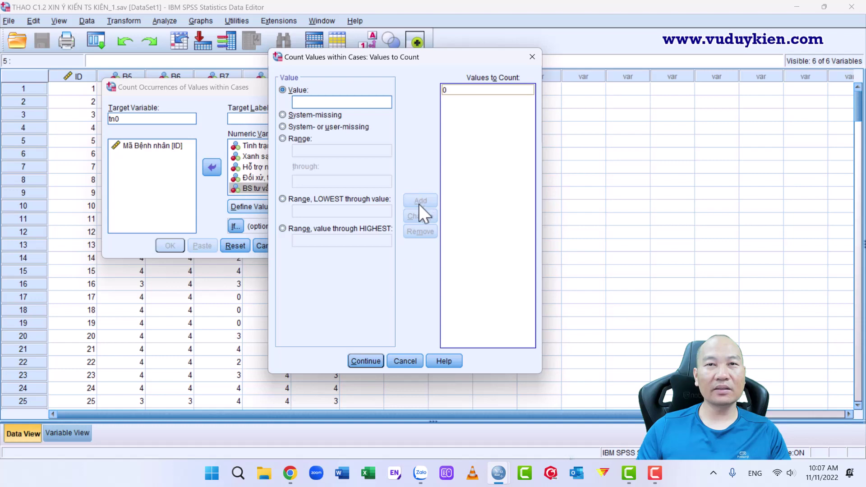
pyautogui.click(363, 361)
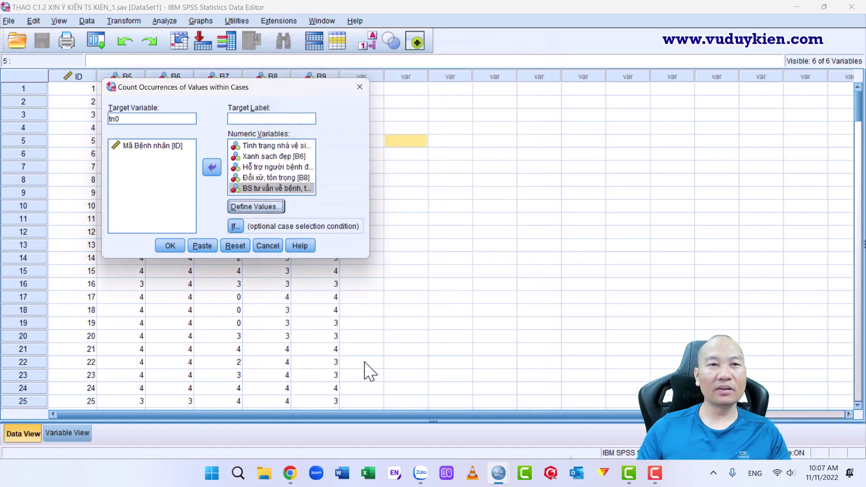
# Step: Run the count and return to the dataset to check case 2's value in the new tn0 column
pyautogui.click(171, 245)
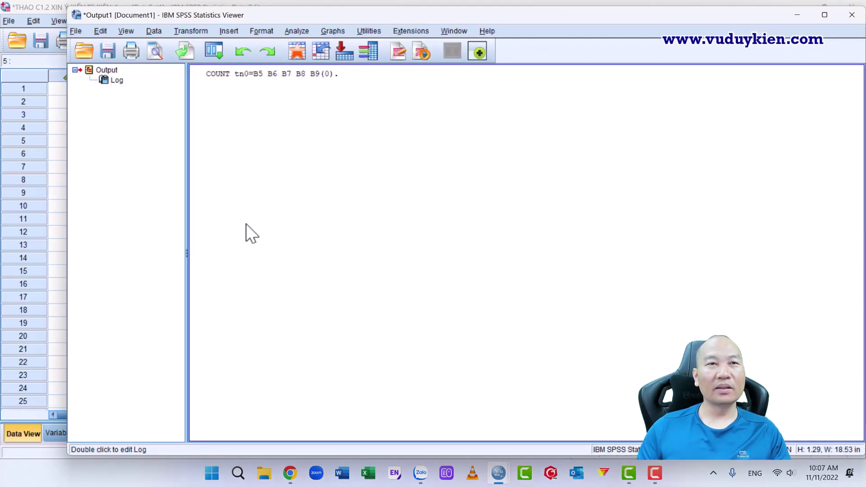
pyautogui.click(797, 15)
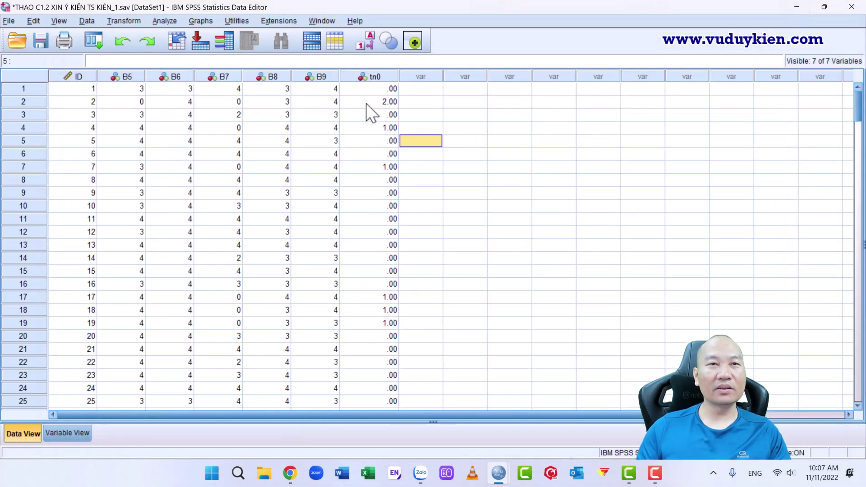
pyautogui.click(380, 103)
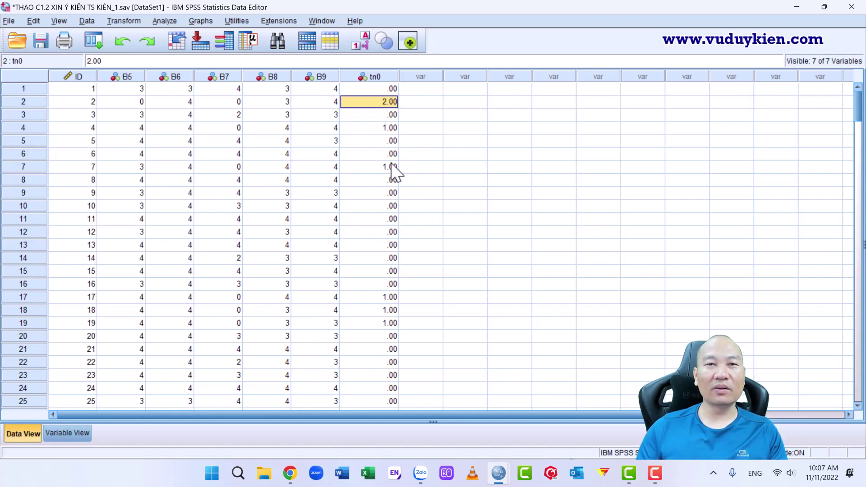
# Step: Set the number of decimals of variable tn0 to 0 in the variable definitions
pyautogui.click(66, 433)
pyautogui.click(217, 152)
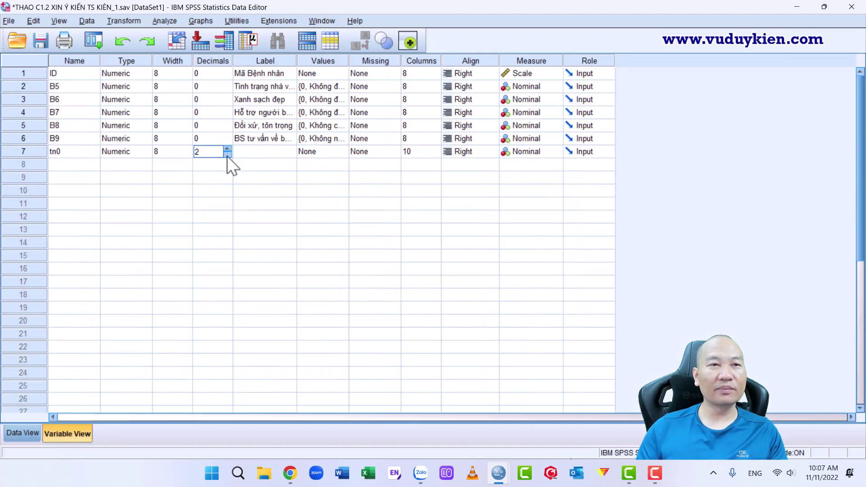
pyautogui.click(227, 155)
pyautogui.click(227, 155)
pyautogui.click(267, 178)
# Step: Label variable tn0 as "Không trải nghiệm" and return to the data values
pyautogui.click(255, 152)
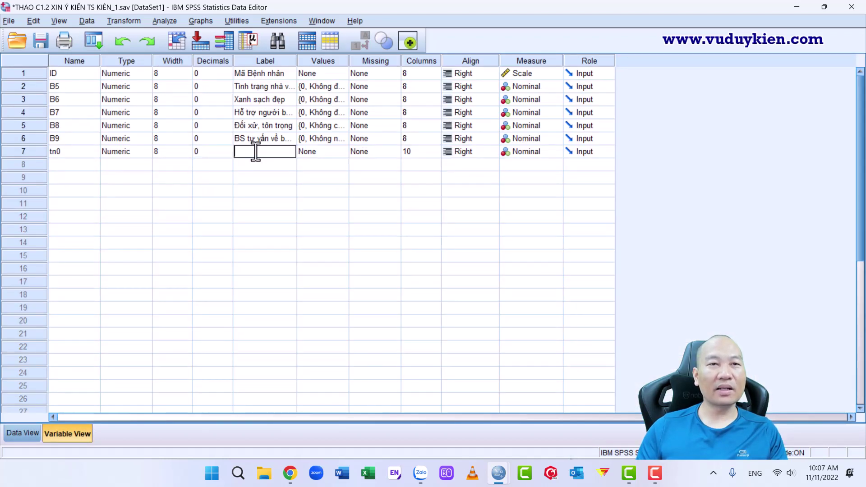
pyautogui.write('Kho')
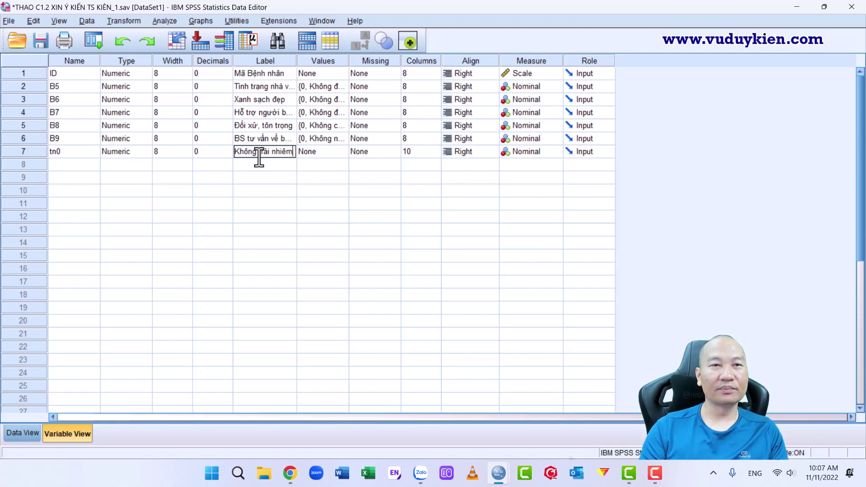
pyautogui.write('ng trải nghiệm')
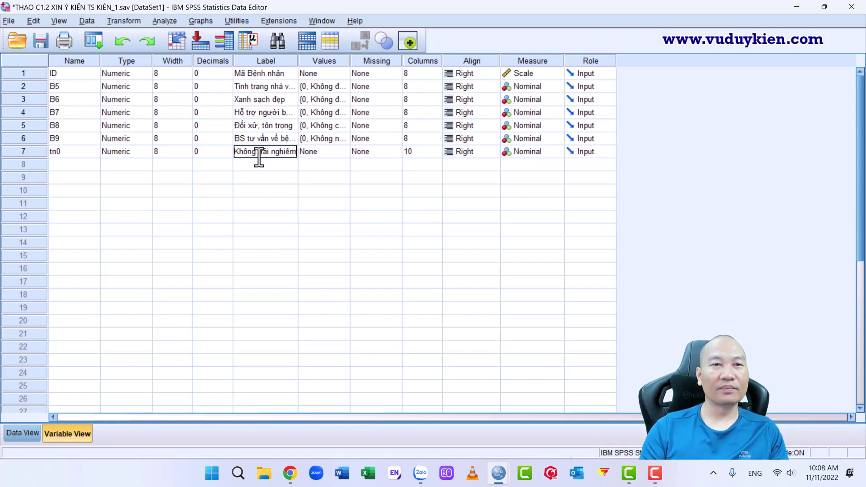
pyautogui.click(318, 230)
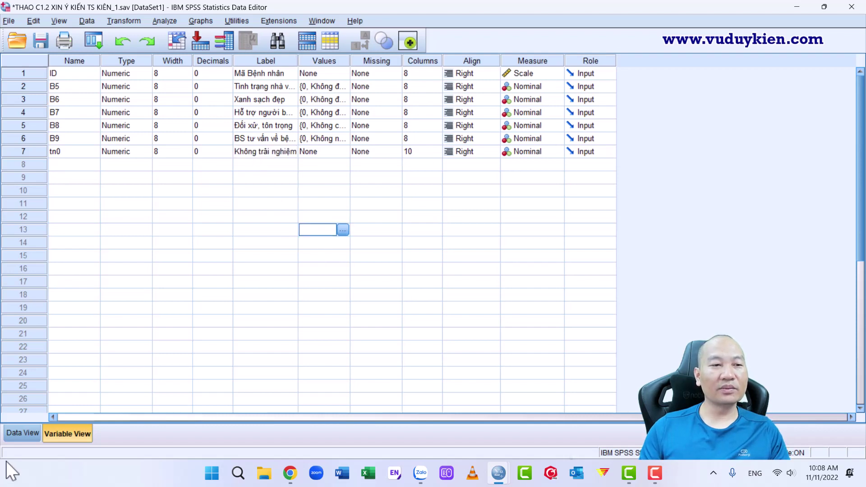
pyautogui.click(24, 434)
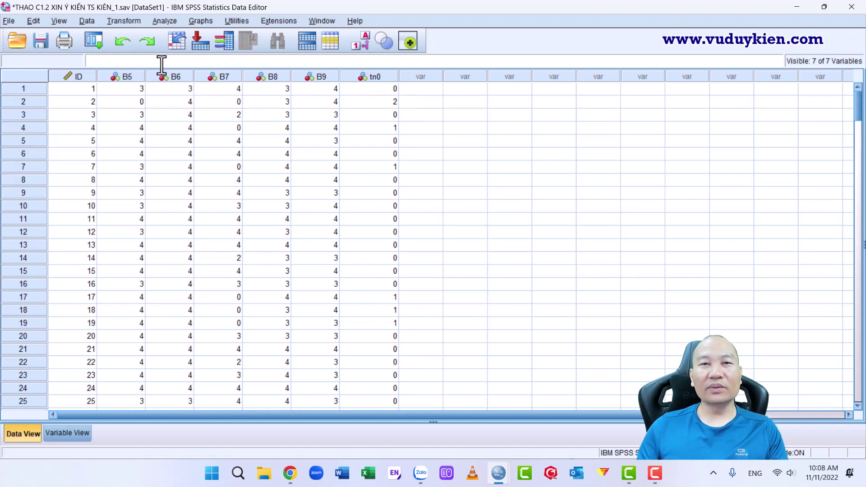
pyautogui.click(122, 20)
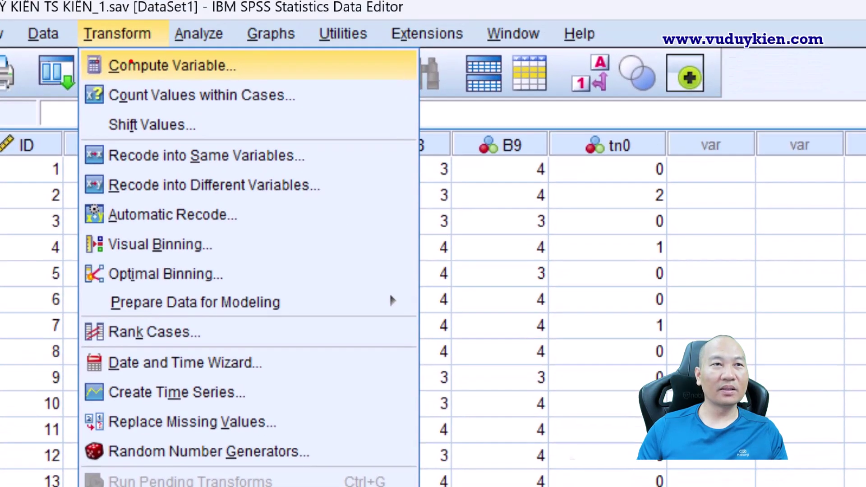
pyautogui.click(222, 76)
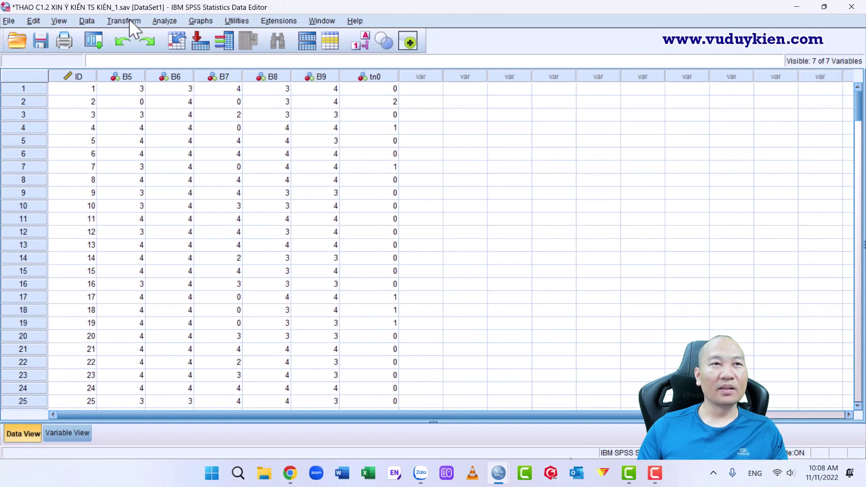
pyautogui.click(128, 21)
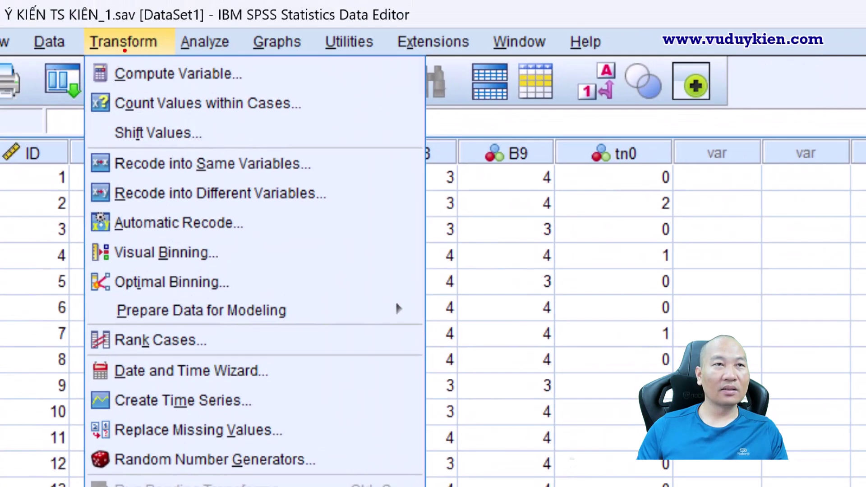
pyautogui.moveTo(119, 116); pyautogui.dragTo(270, 106)
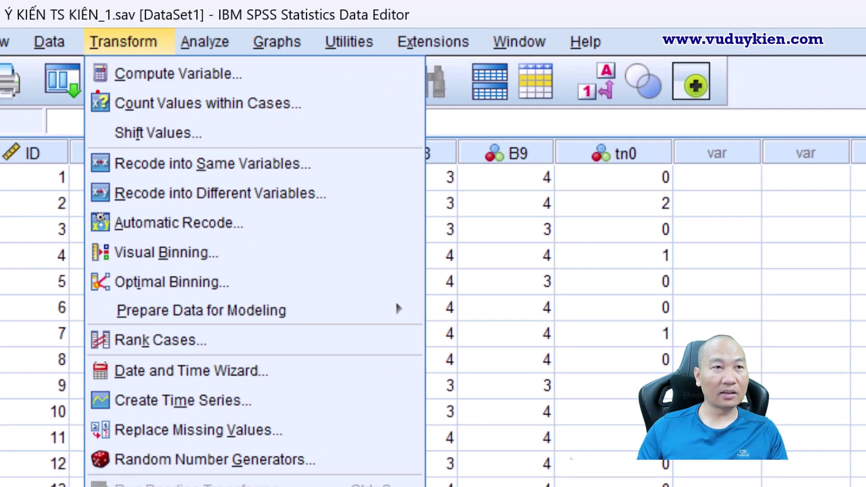
pyautogui.moveTo(90, 88); pyautogui.dragTo(319, 116)
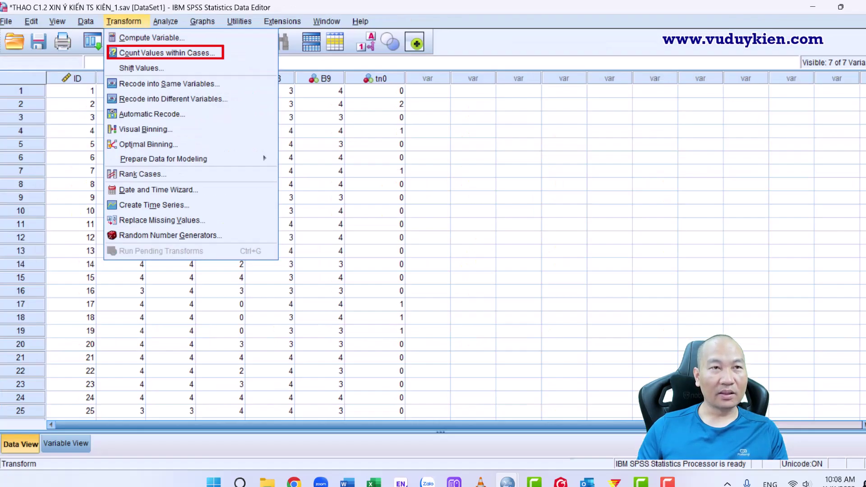
pyautogui.press('Escape')
# Step: Start computing a new variable with tntb as the target variable
pyautogui.click(127, 45)
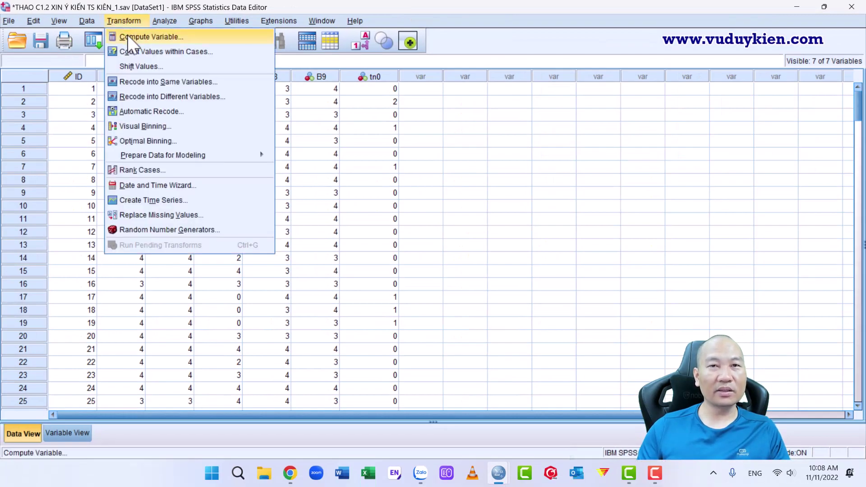
pyautogui.click(127, 36)
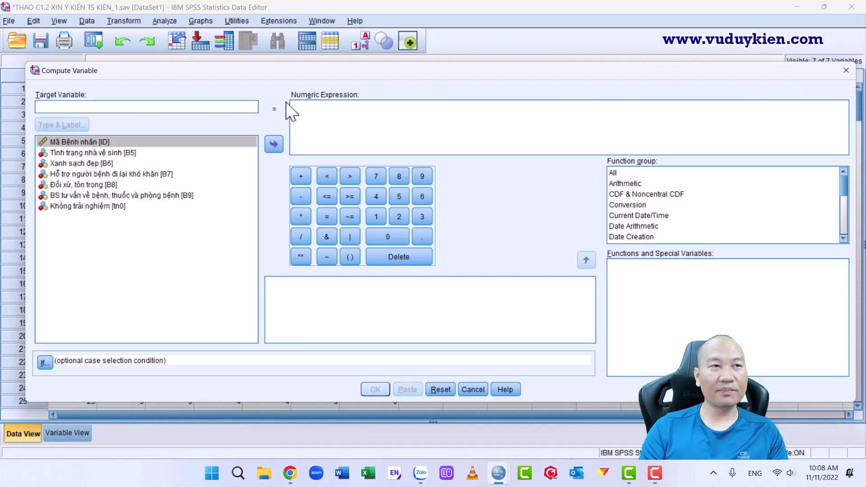
pyautogui.write('tntb')
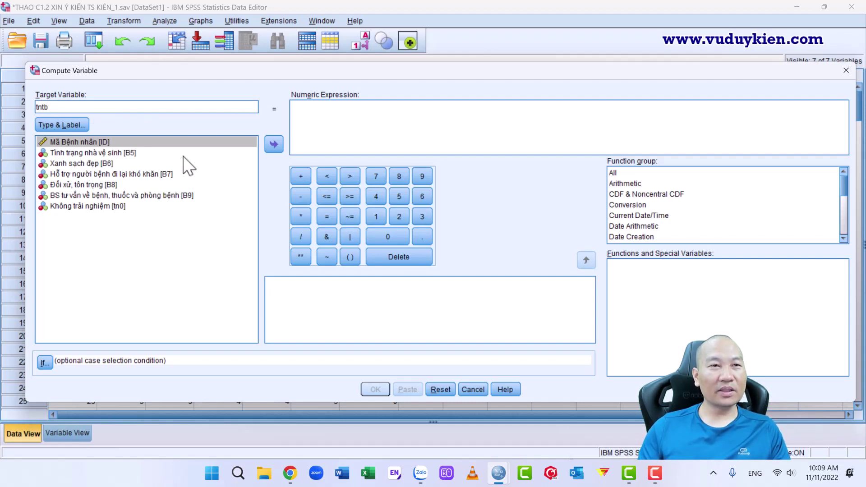
pyautogui.click(334, 111)
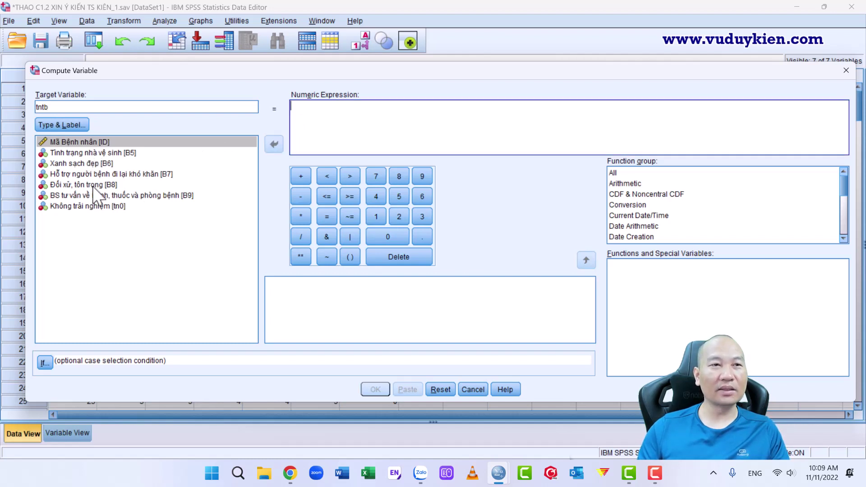
pyautogui.write('SUM')
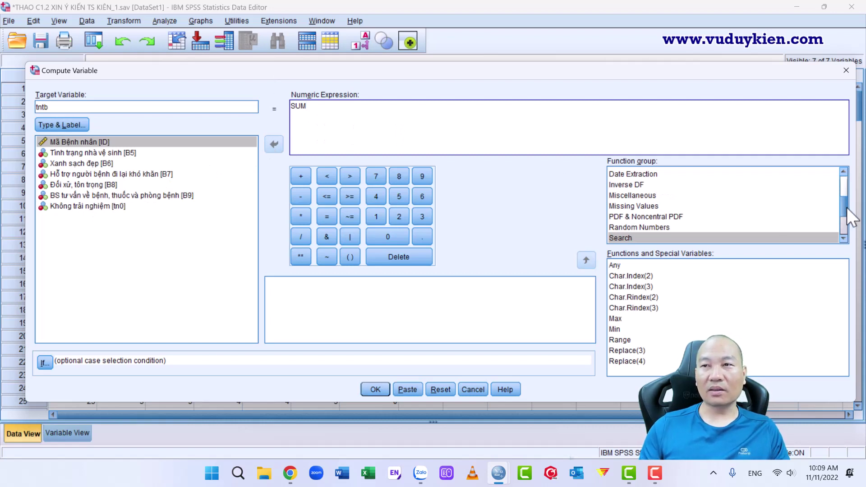
pyautogui.moveTo(847, 209); pyautogui.dragTo(845, 174)
pyautogui.click(626, 174)
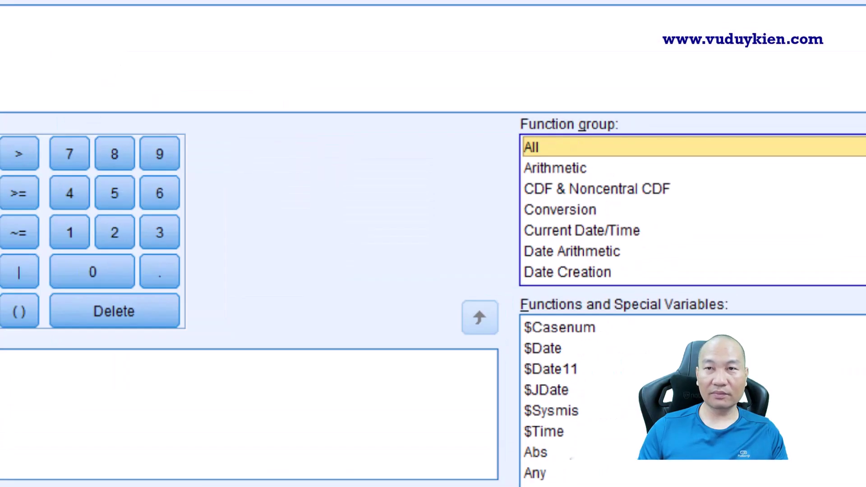
pyautogui.moveTo(701, 108)
pyautogui.mouseDown()
pyautogui.moveTo(514, 58)
pyautogui.moveTo(659, 406)
pyautogui.moveTo(623, 25)
pyautogui.mouseUp()
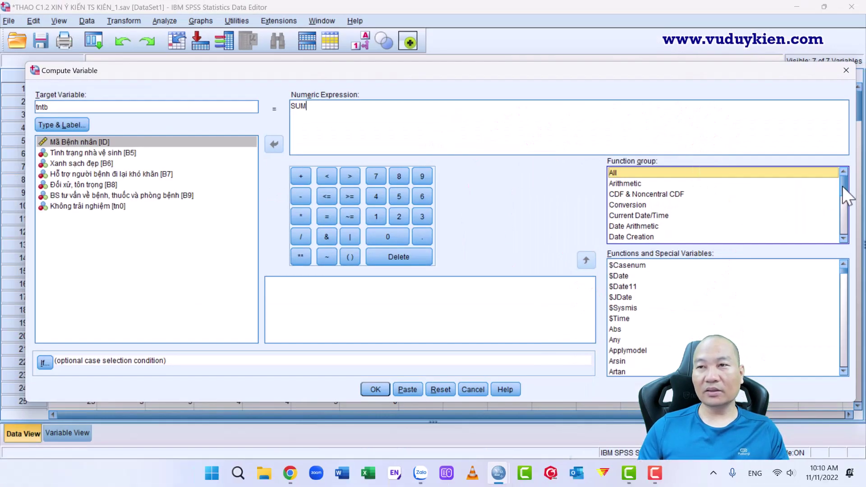
# Step: Replace the text in the numeric expression with the Sum function from the Statistical function group
pyautogui.moveTo(843, 186); pyautogui.dragTo(798, 228)
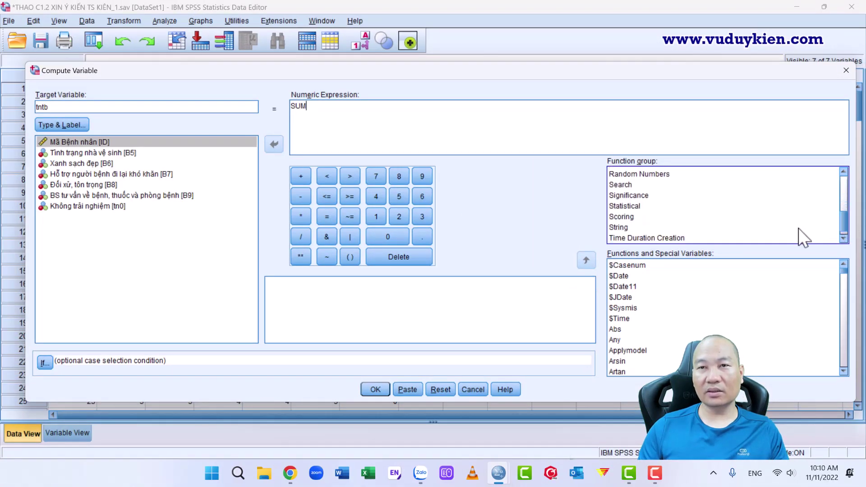
pyautogui.click(623, 206)
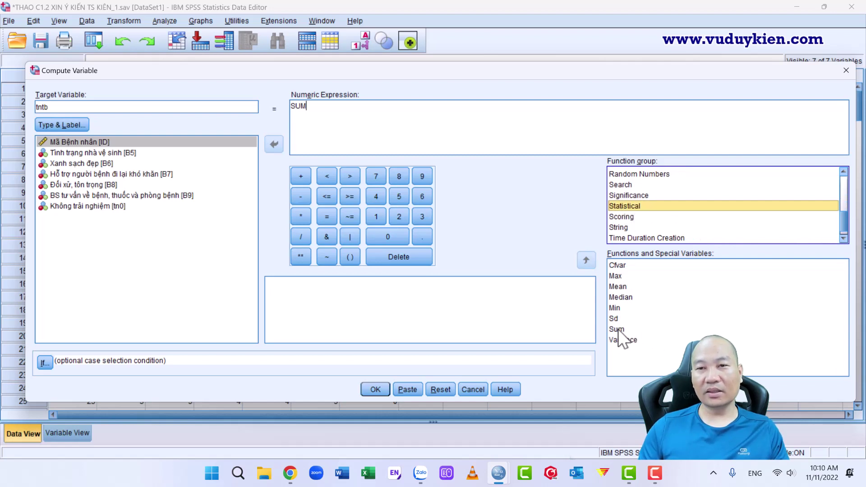
pyautogui.moveTo(315, 109); pyautogui.dragTo(285, 104)
pyautogui.press('BackSpace')
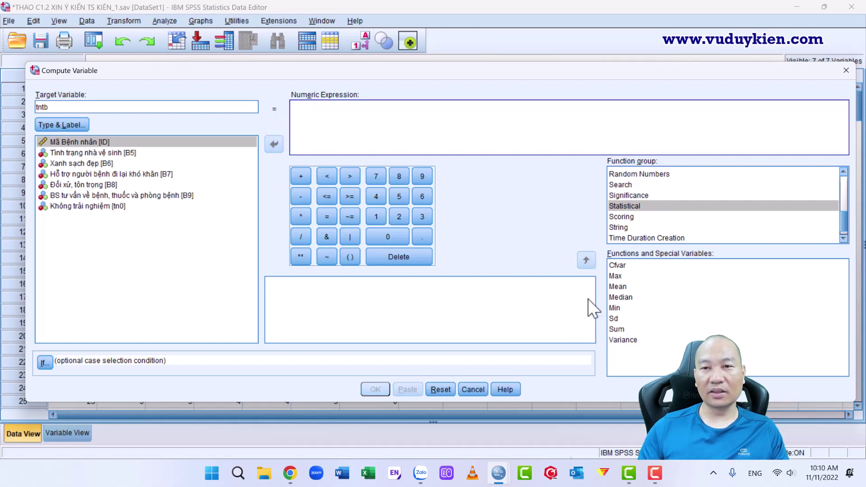
pyautogui.click(619, 331)
pyautogui.doubleClick(617, 330)
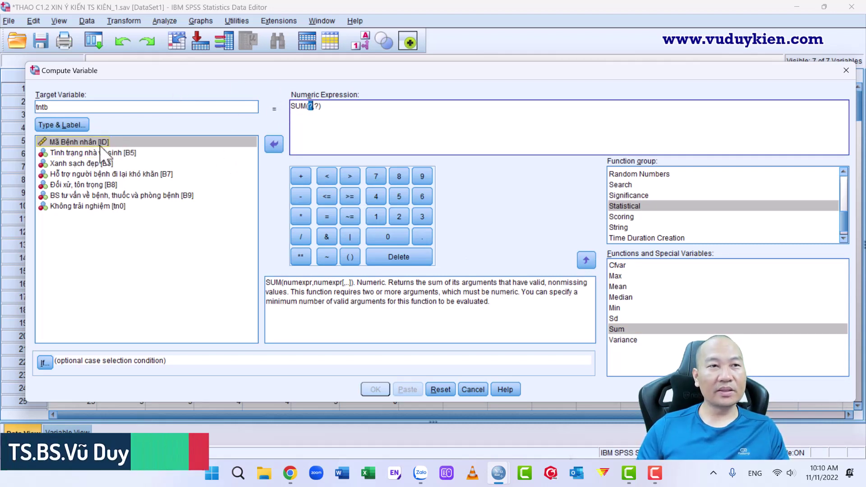
# Step: Fill in the SUM function's arguments with variables B5, B6, B7, B8 and B9, separated by commas
pyautogui.doubleClick(63, 154)
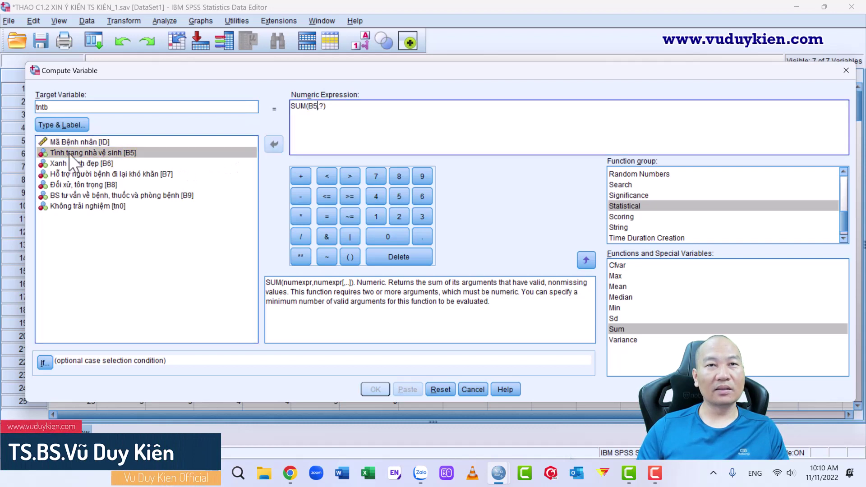
pyautogui.doubleClick(321, 106)
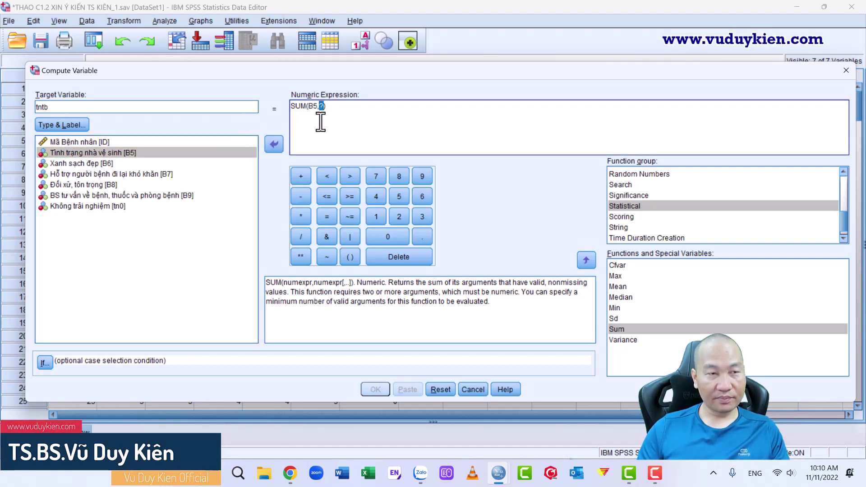
pyautogui.click(89, 163)
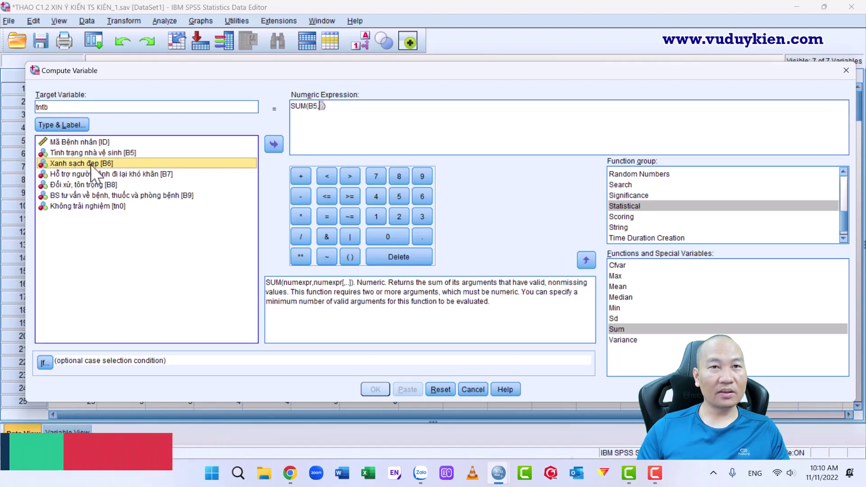
pyautogui.doubleClick(92, 163)
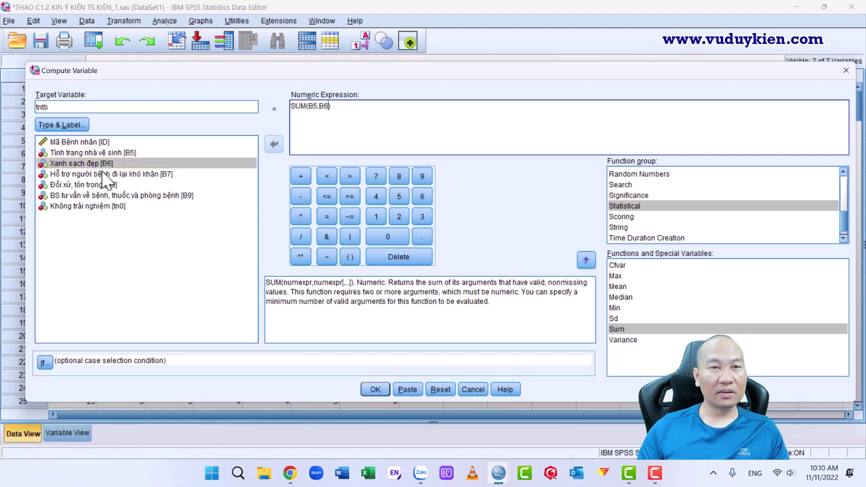
pyautogui.write(',')
pyautogui.doubleClick(97, 172)
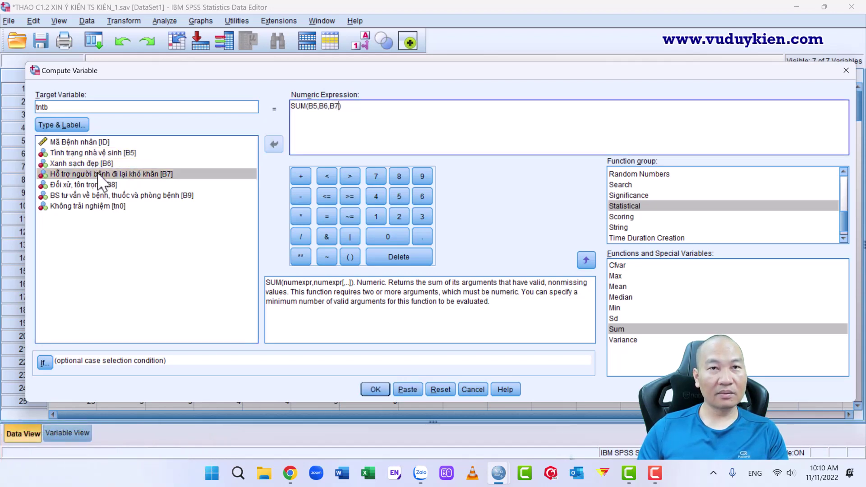
pyautogui.write(',')
pyautogui.doubleClick(94, 185)
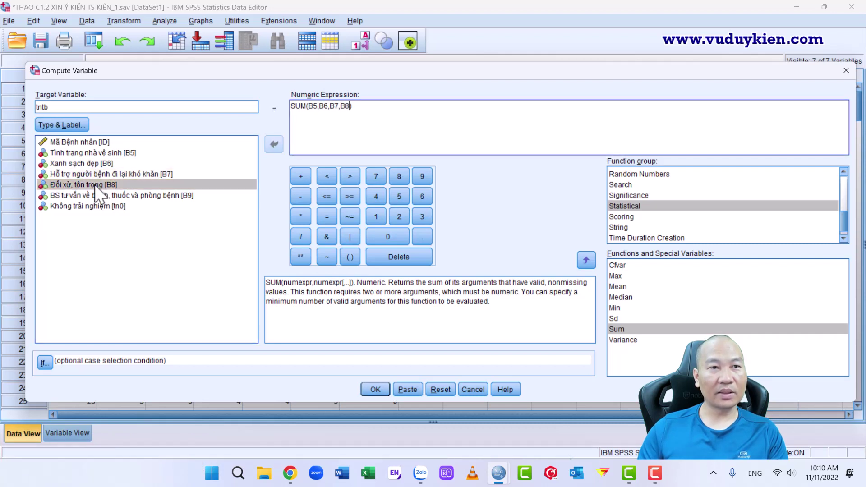
pyautogui.doubleClick(98, 195)
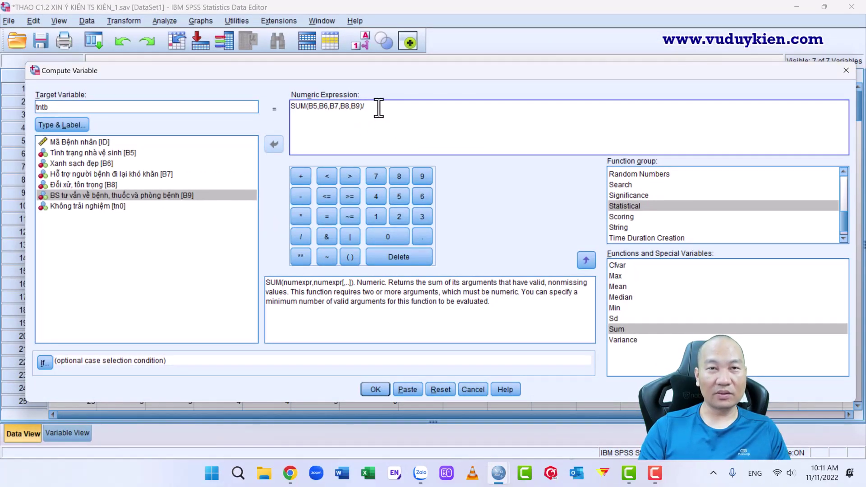
# Step: Divide the sum by (5-tn0) so the expression reads SUM(B5,B6,B7,B8,B9)/(5-tn0)
pyautogui.write('(')
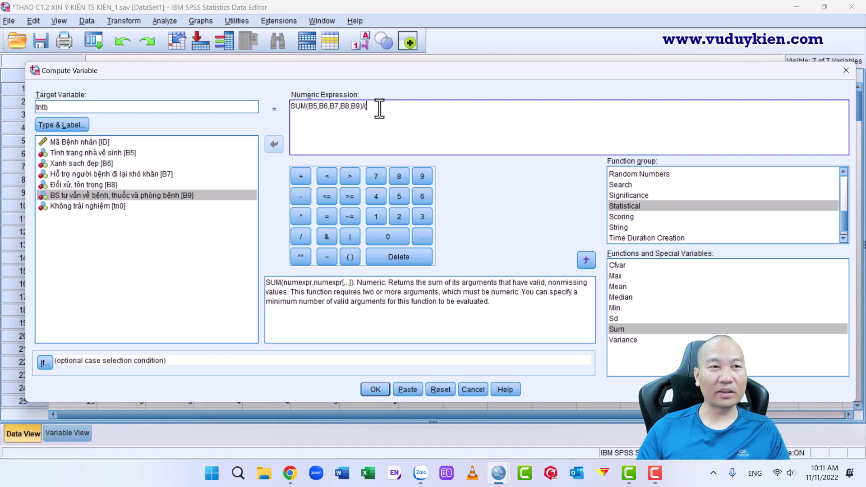
pyautogui.write('5')
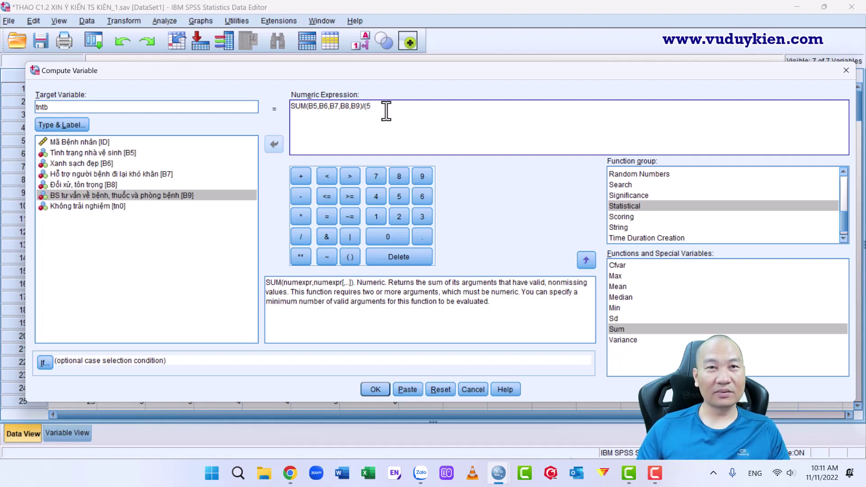
pyautogui.write('-')
pyautogui.doubleClick(96, 206)
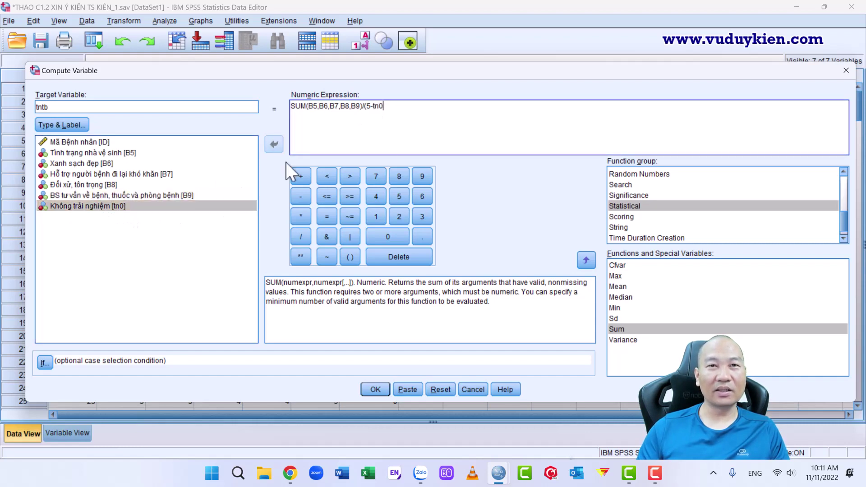
pyautogui.write(')')
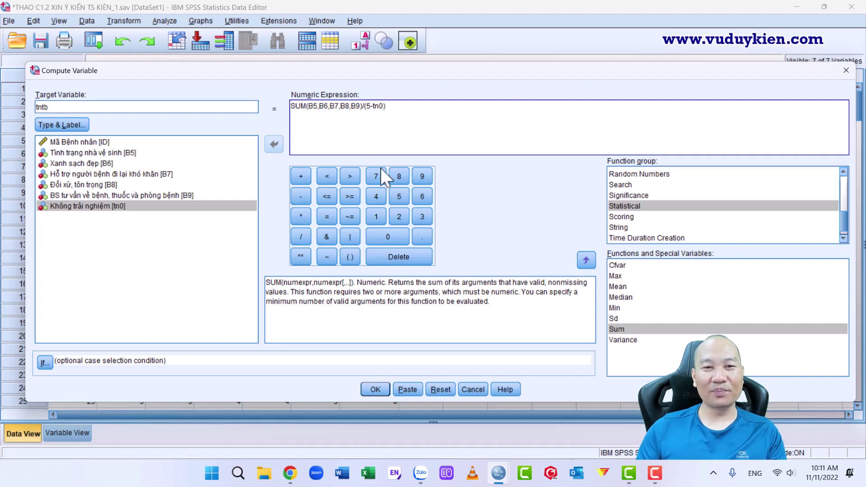
# Step: Run the tntb computation and minimize the output viewer to return to the dataset
pyautogui.click(376, 388)
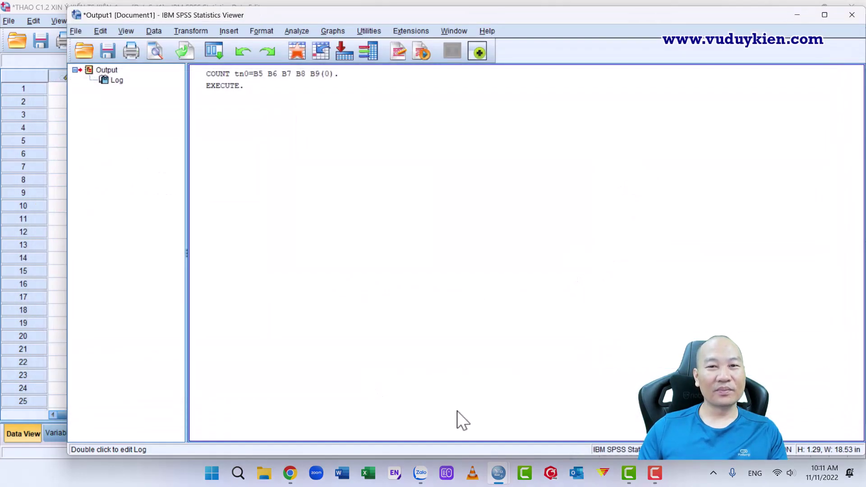
pyautogui.click(797, 15)
pyautogui.click(644, 182)
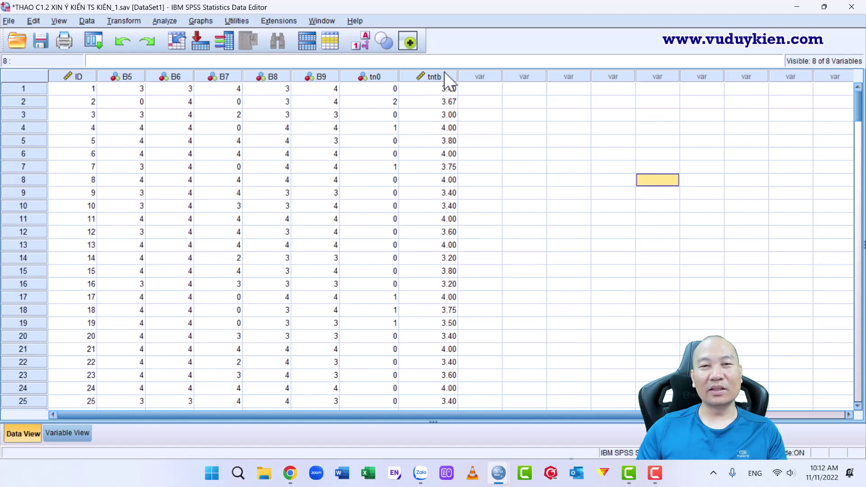
# Step: Check the tntb values of cases 1 and 2, and case 2's answer in B7
pyautogui.click(445, 89)
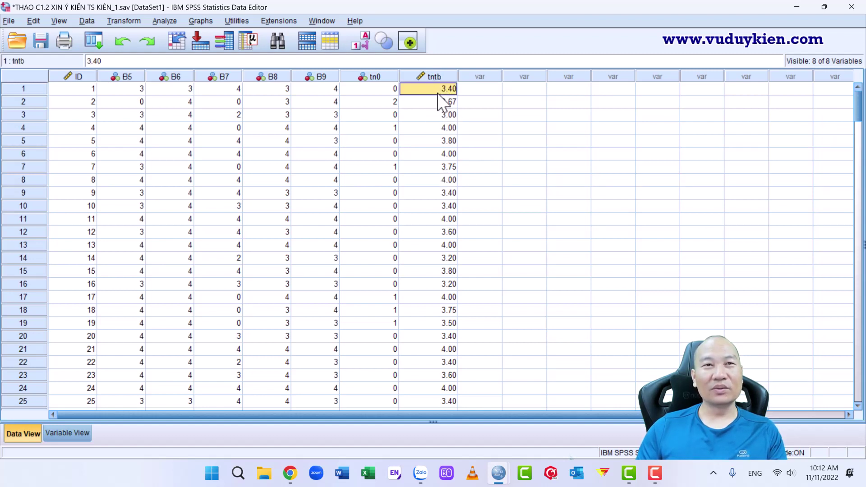
pyautogui.click(445, 103)
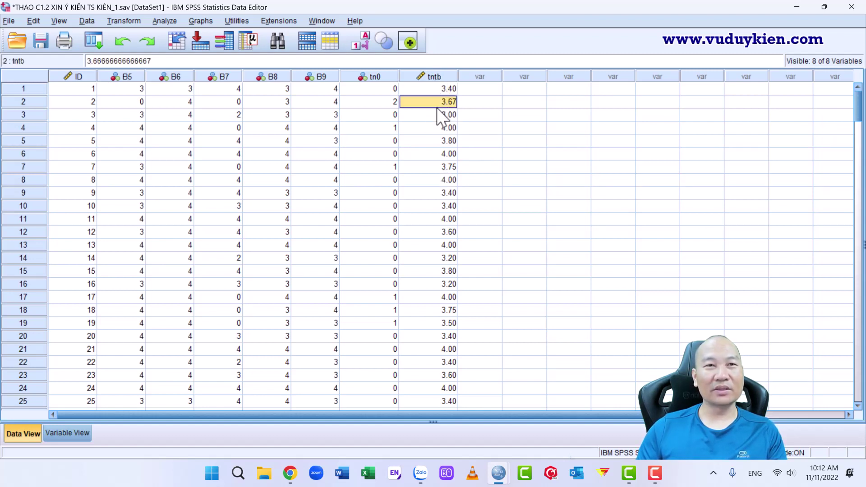
pyautogui.click(231, 103)
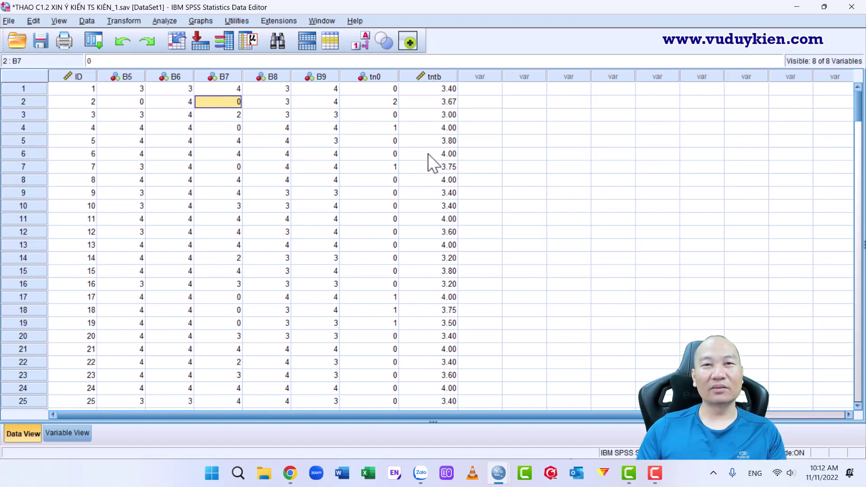
# Step: Compare case 4's tntb value with its answers in B5 to B9 and its tn0 count
pyautogui.click(434, 130)
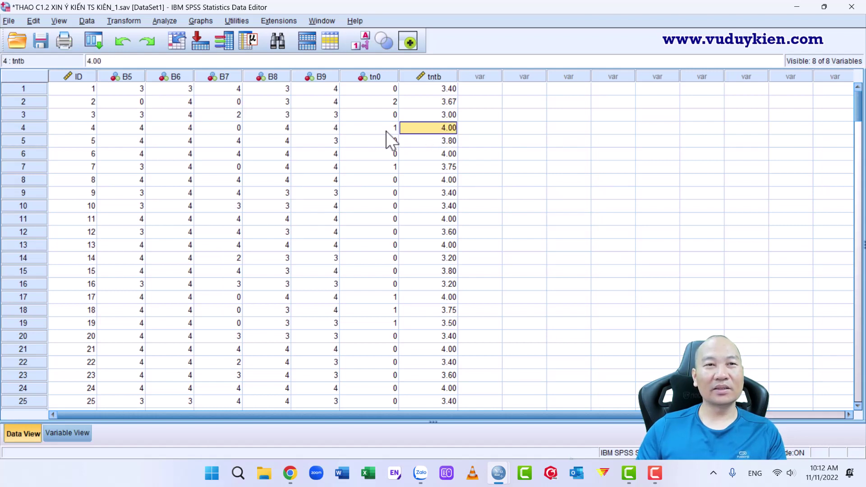
pyautogui.click(227, 133)
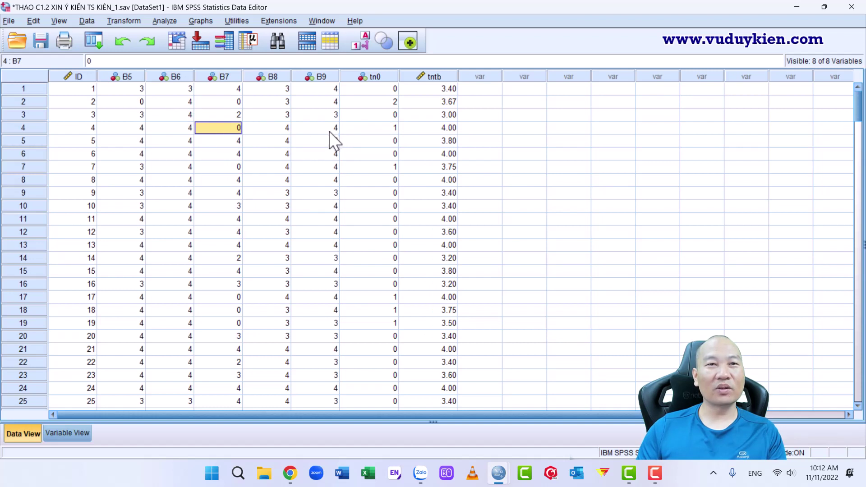
pyautogui.click(137, 129)
pyautogui.click(160, 128)
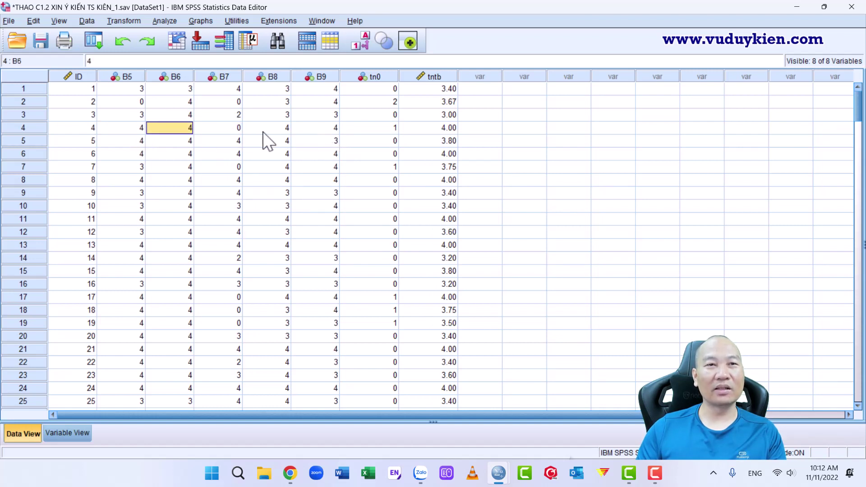
pyautogui.press('Right')
pyautogui.press('Right')
pyautogui.press('Right')
pyautogui.press('Right')
pyautogui.press('Right')
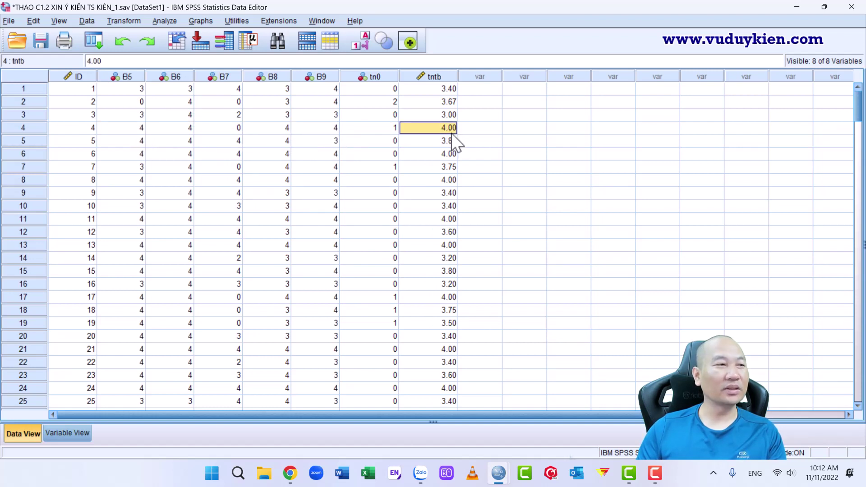